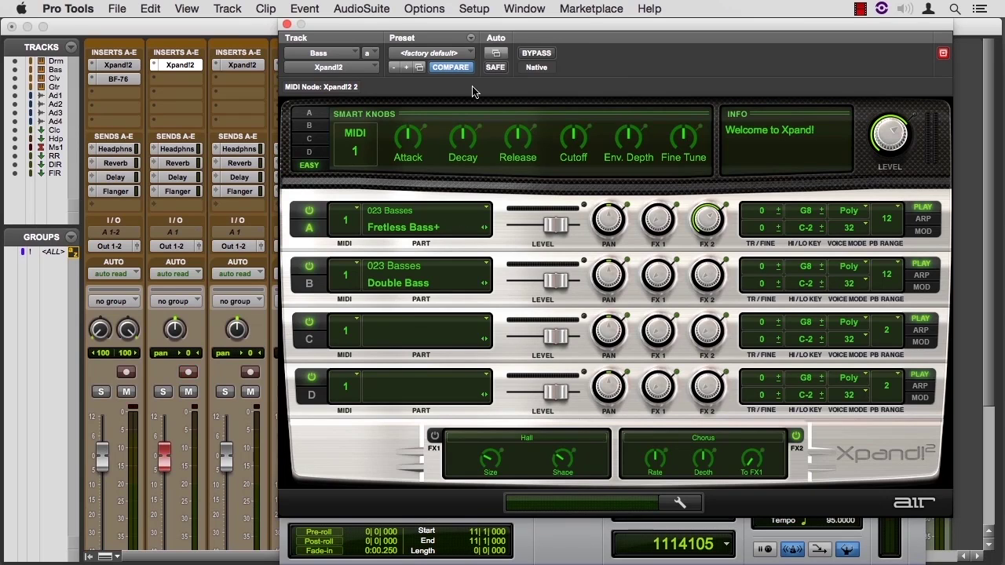
- Begin saving the Xpand!2 patch as a new preset in the Xpand!2 folder, then cancel
click(472, 40)
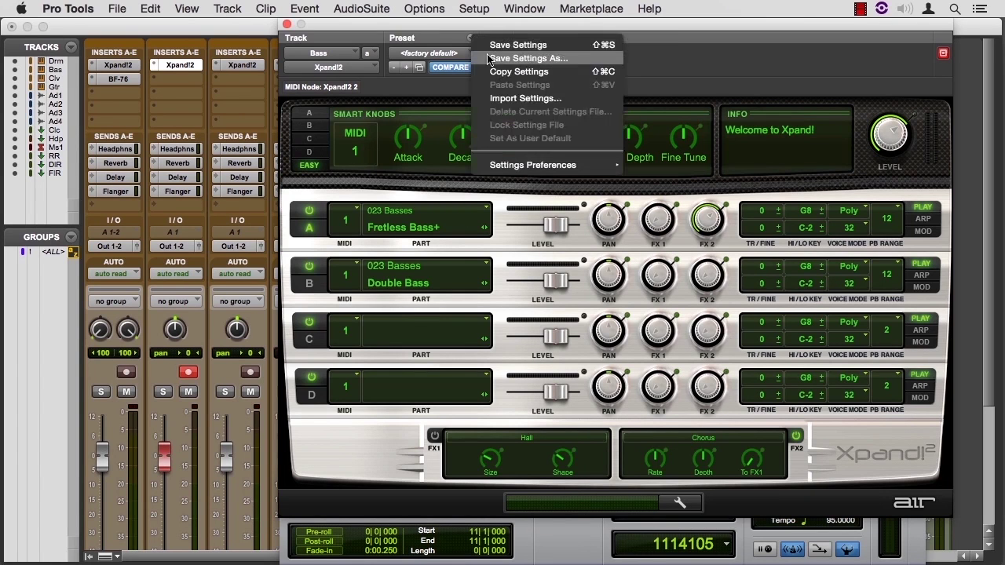
click(487, 59)
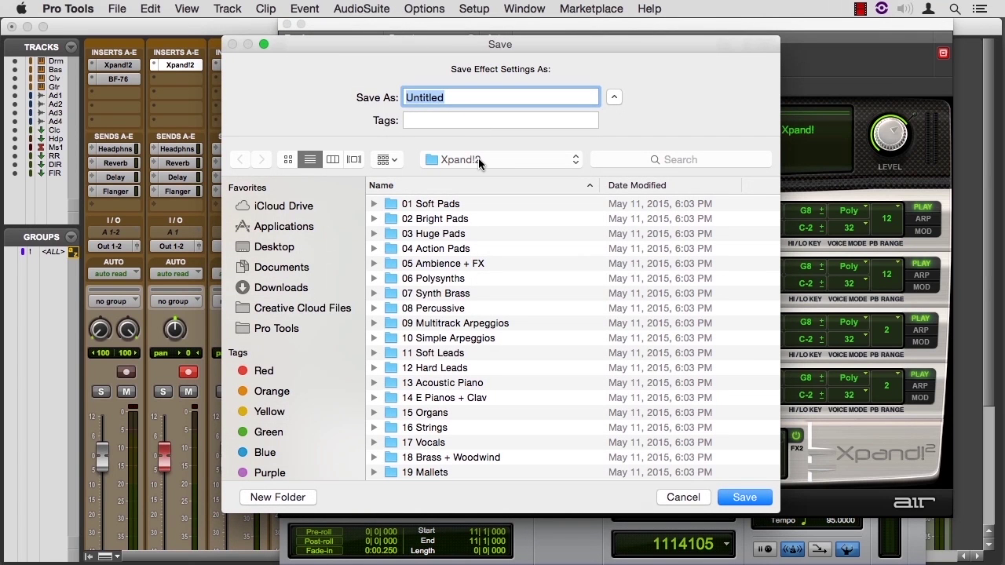
click(479, 161)
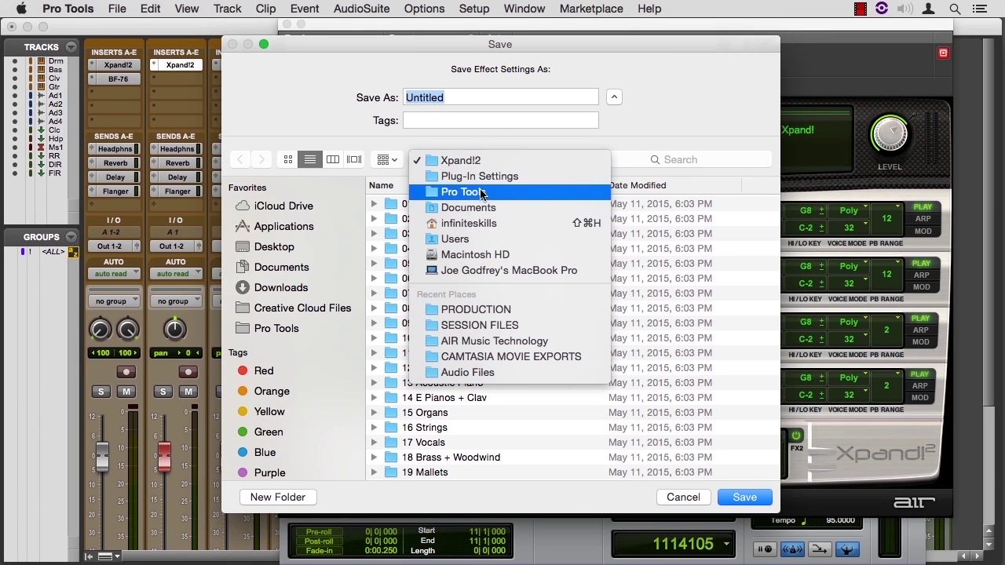
click(452, 95)
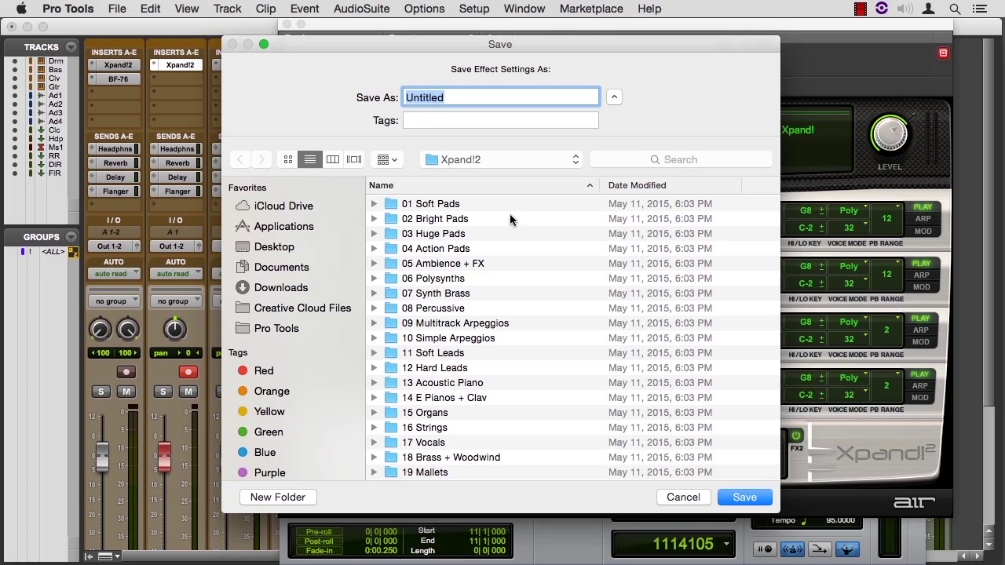
scroll(495, 231, down, 5)
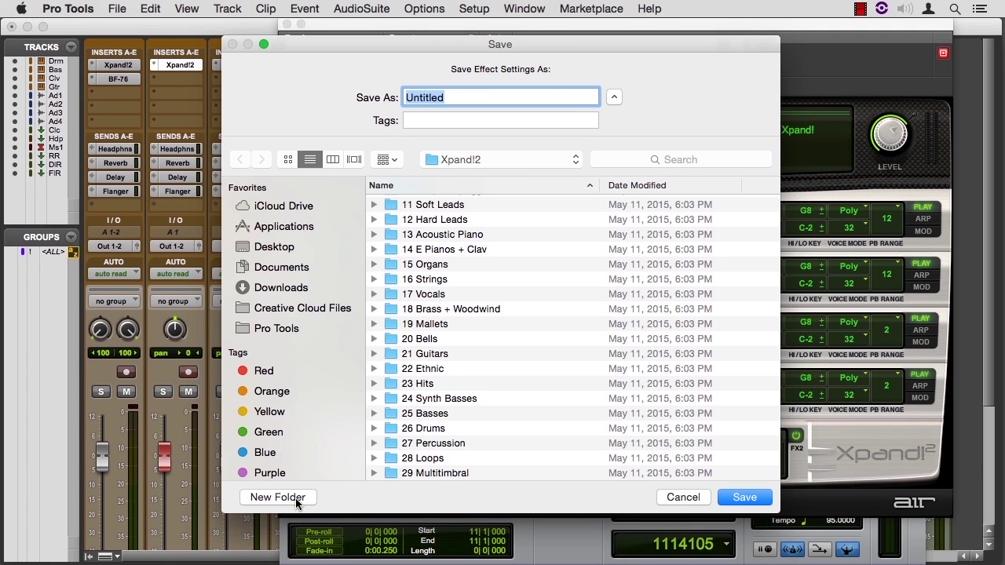
click(682, 498)
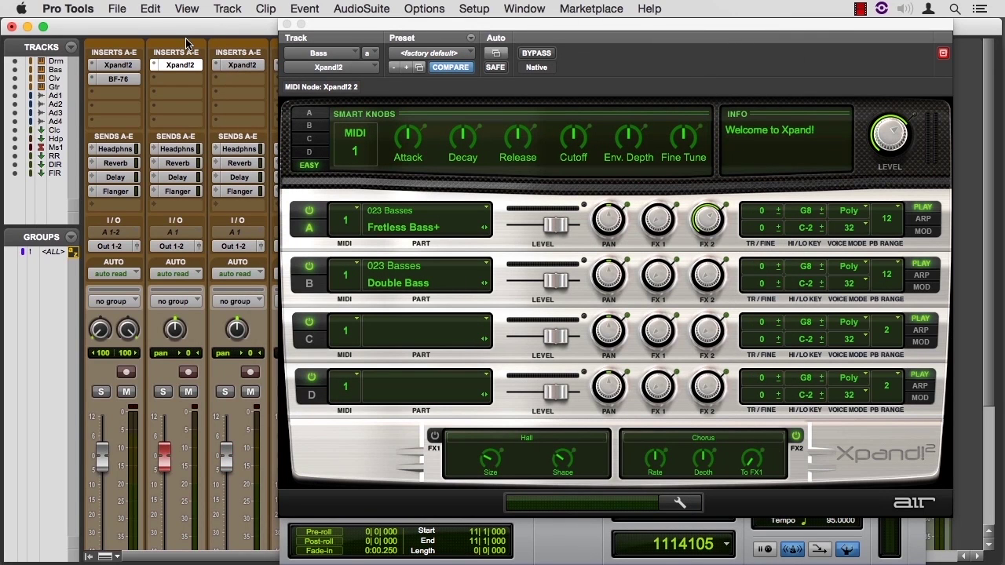
- Return to the Edit window, close Xpand!2, and record clip Bass-06 from bar 11 with pre-roll
key(super+equal)
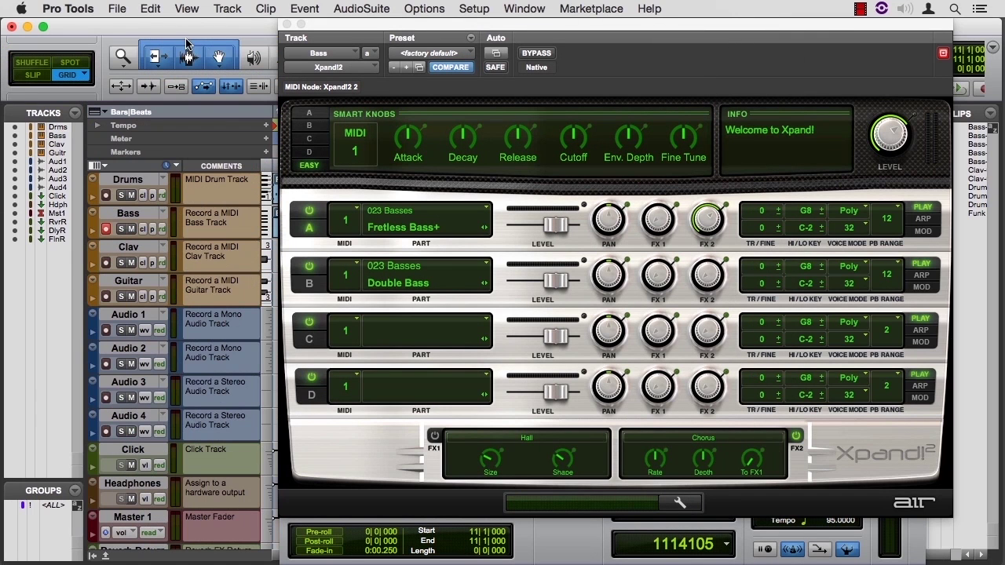
click(288, 26)
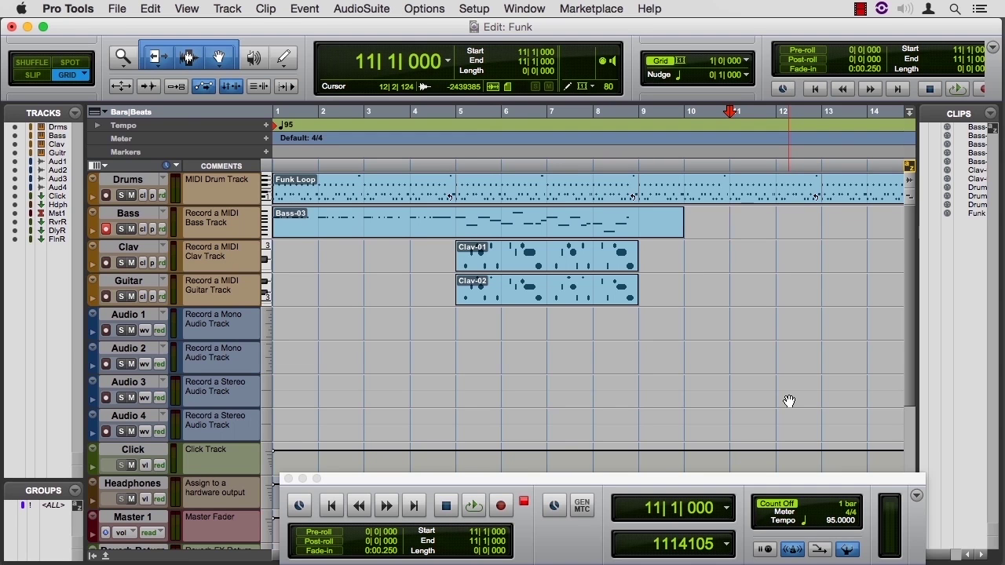
key(super+space)
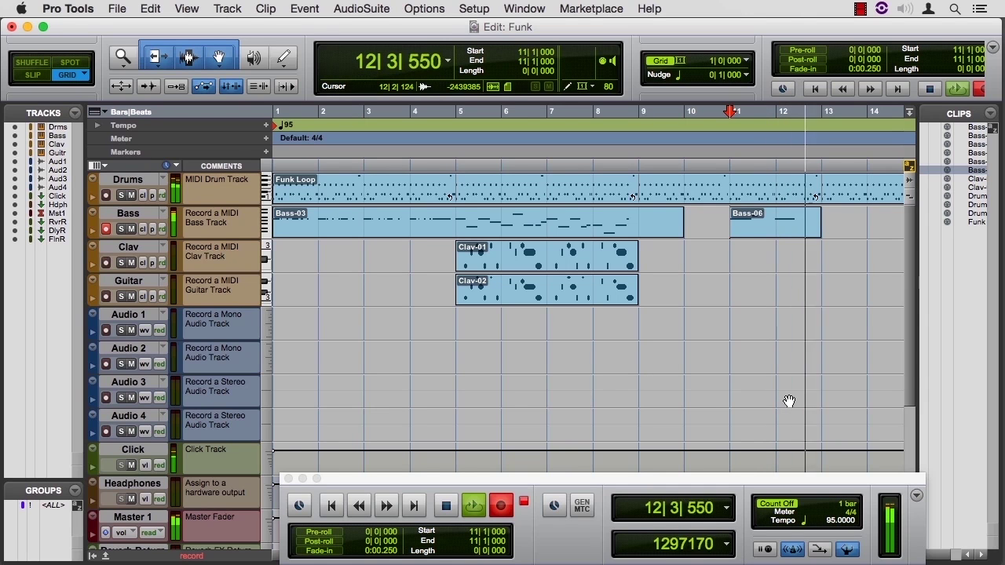
key(space)
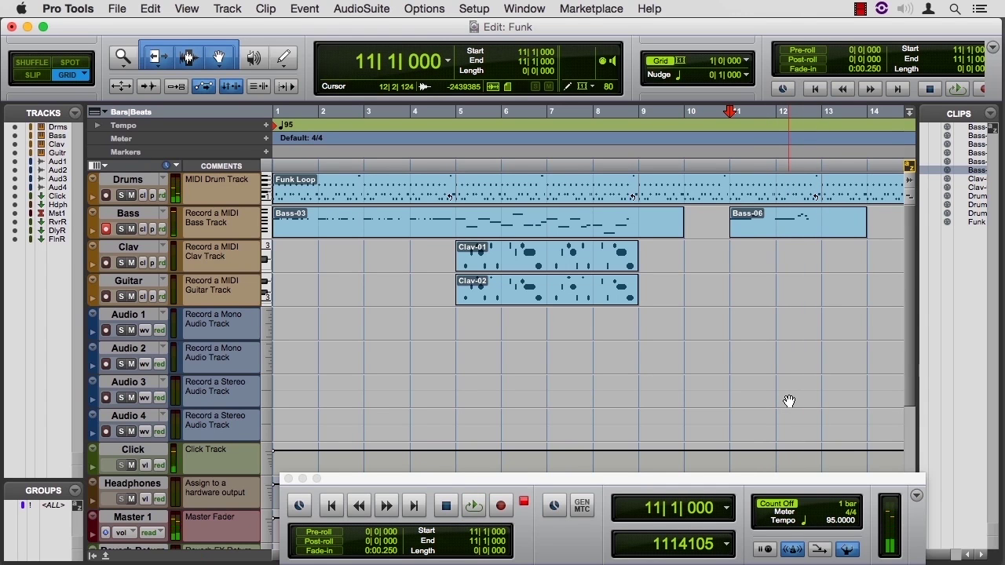
- Remove the Bass-06 clip and record a replacement bass take, Bass-07, at bar 11
click(782, 228)
key(super+z)
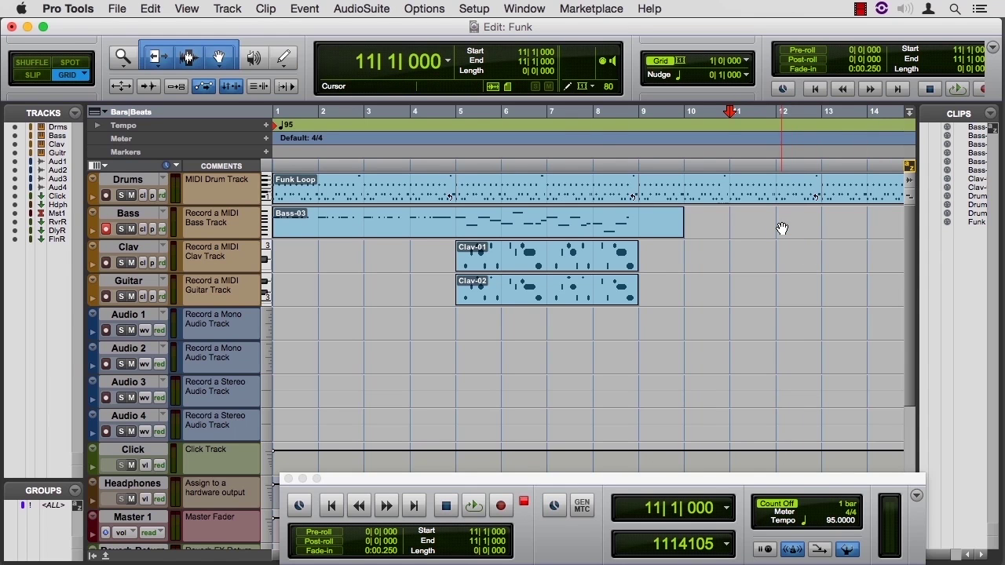
key(super+space)
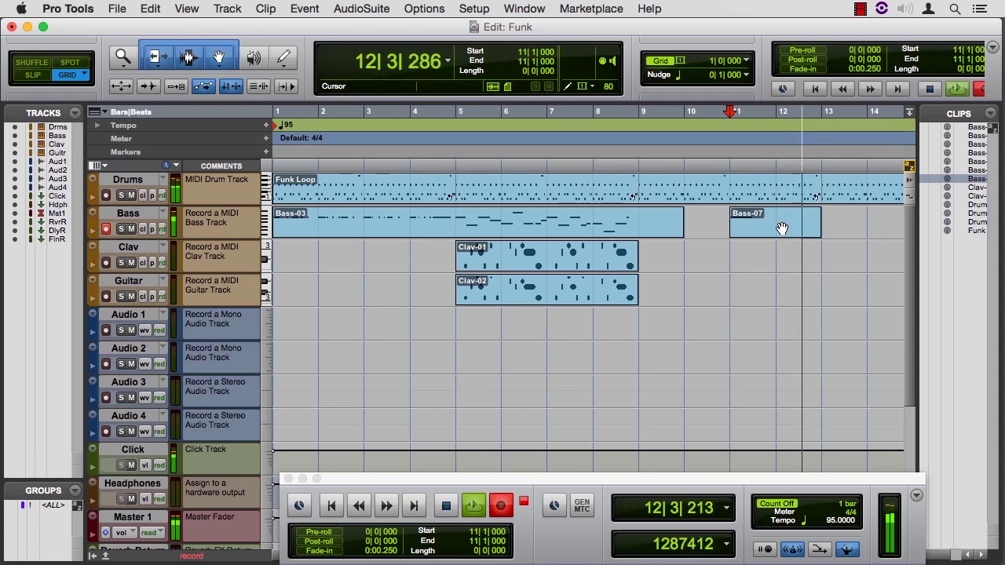
key(space)
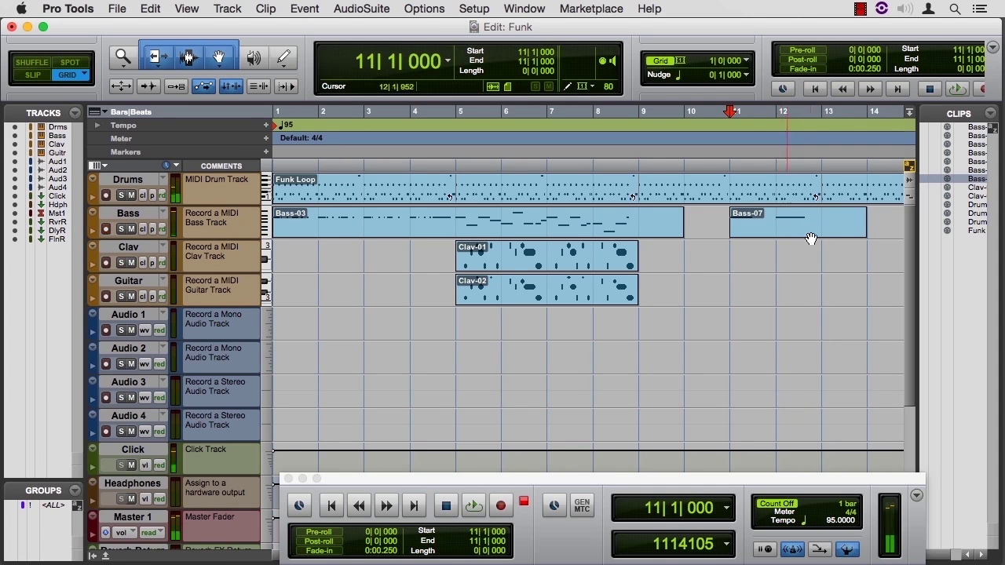
key(Return)
- Audition Bass-07 from bar 11 and trim its right edge to end at bar 13
click(813, 239)
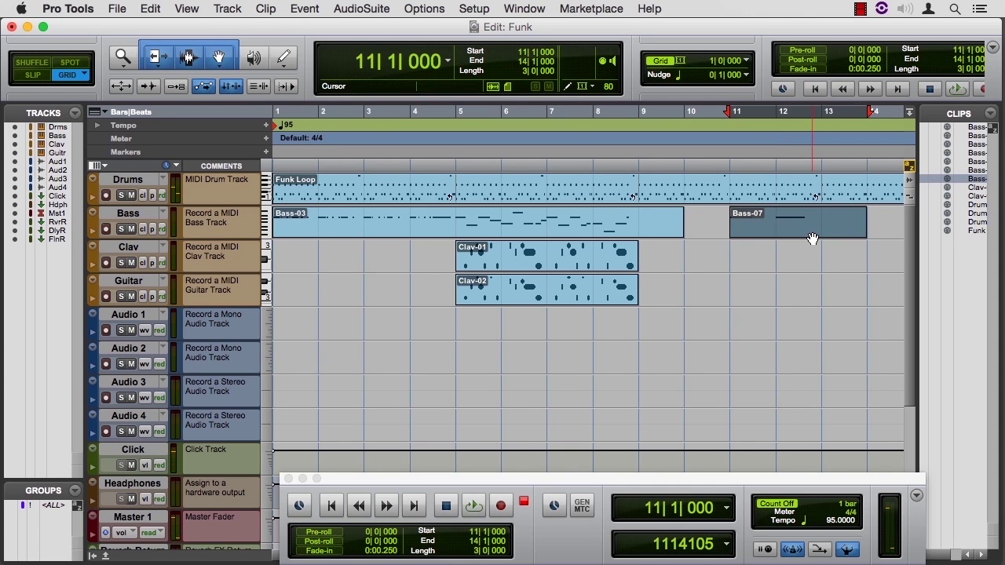
key(space)
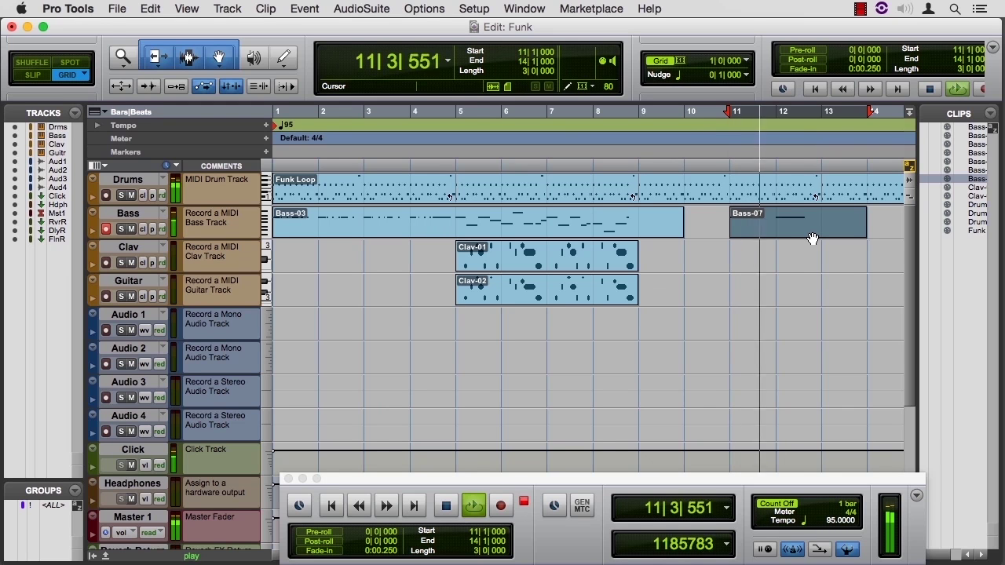
key(space)
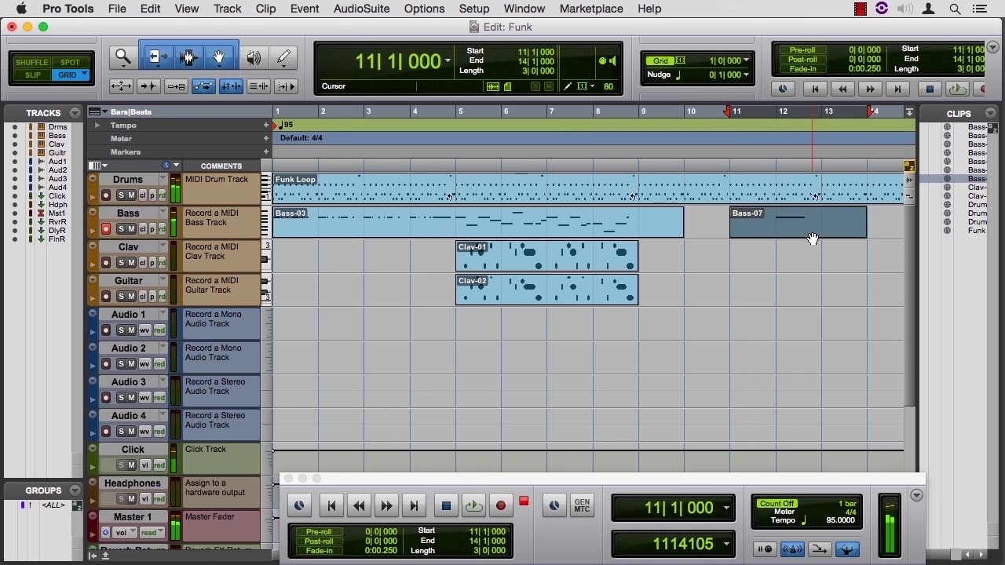
drag(855, 223, 823, 221)
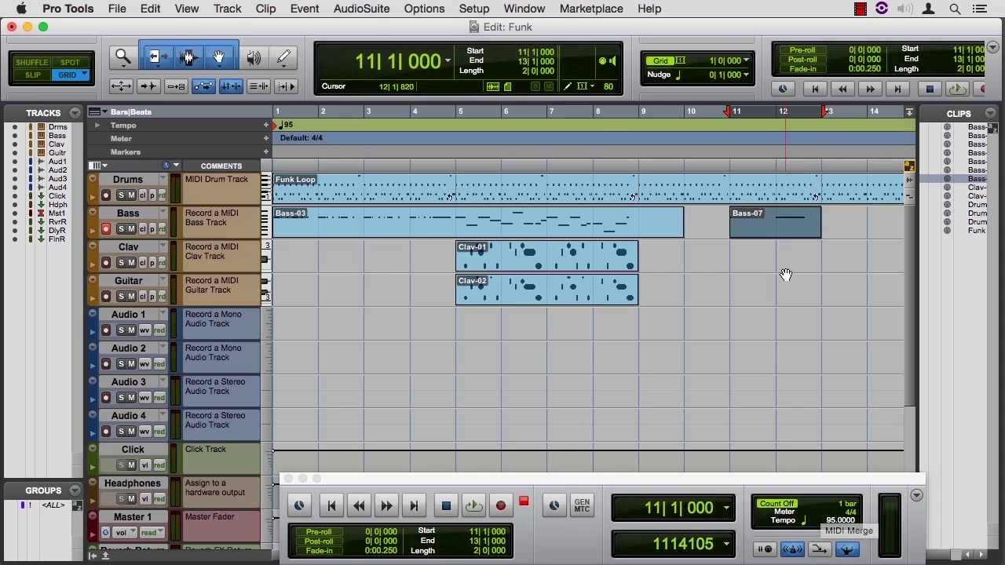
- Record over Bass-07's range, enable MIDI Merge, and loop playback across bars 11–13
key(super+space)
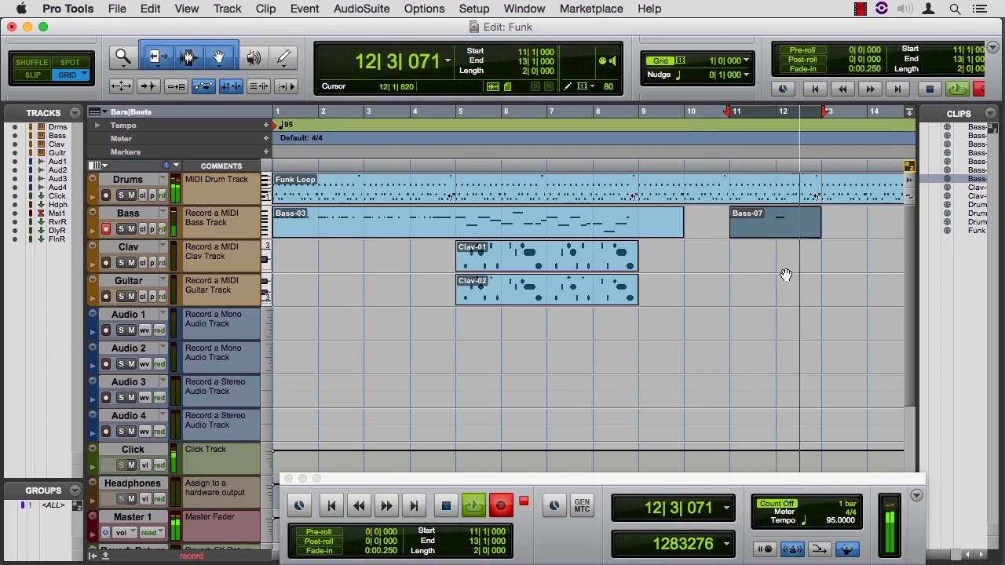
key(space)
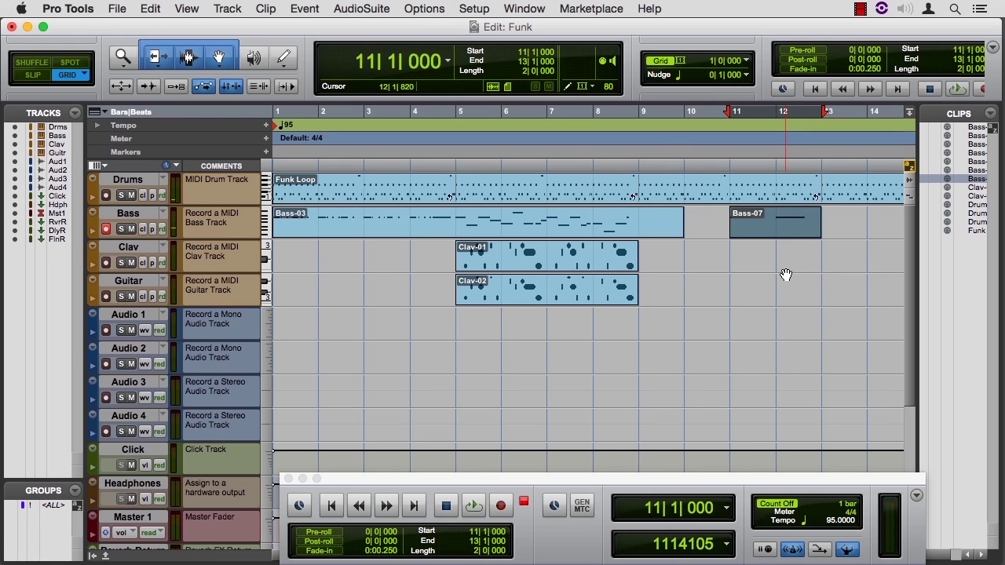
click(819, 551)
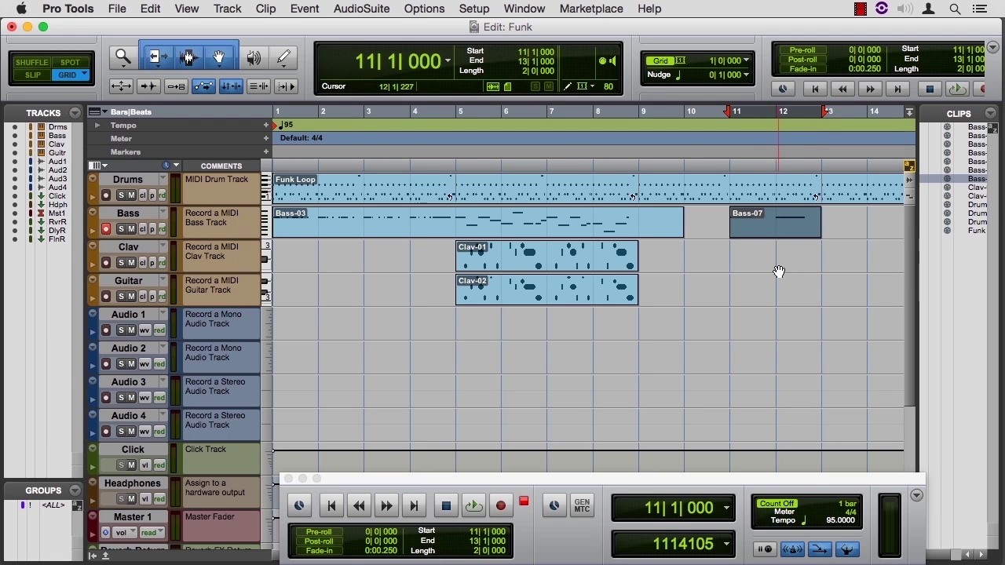
key(super+space)
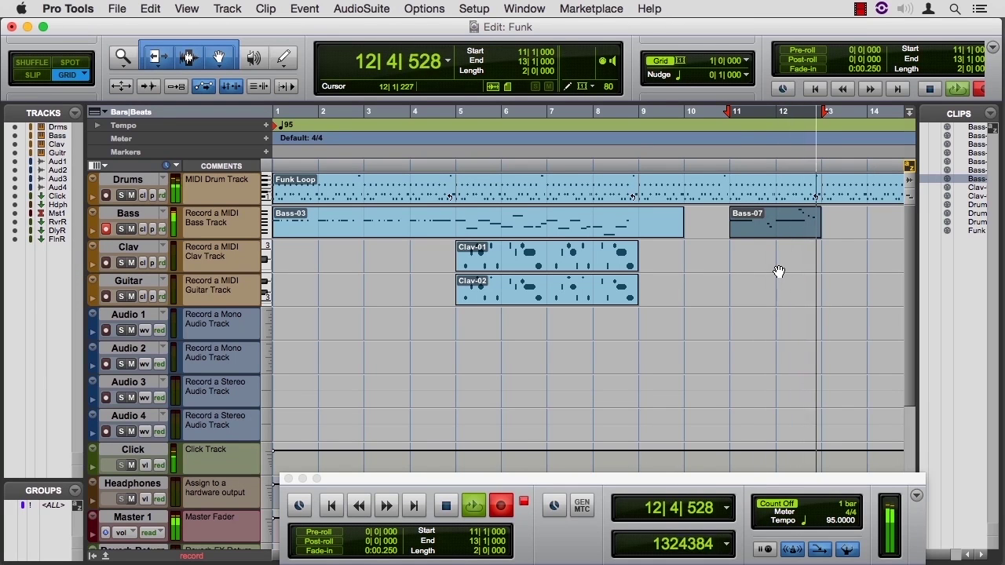
key(space)
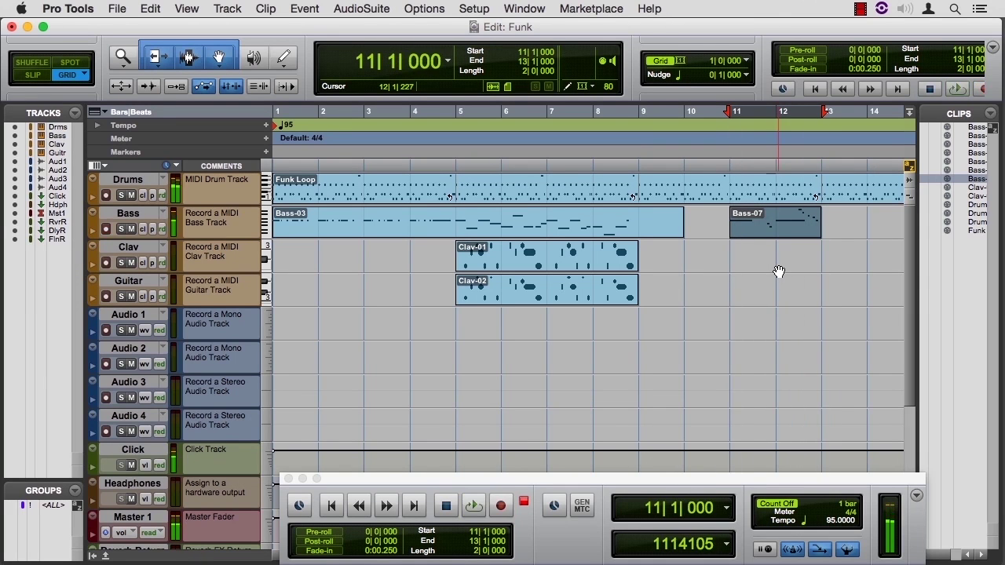
- Open Bass-07 in the MIDI Editor, delete the two stray notes near bar 12, and audition
double_click(802, 236)
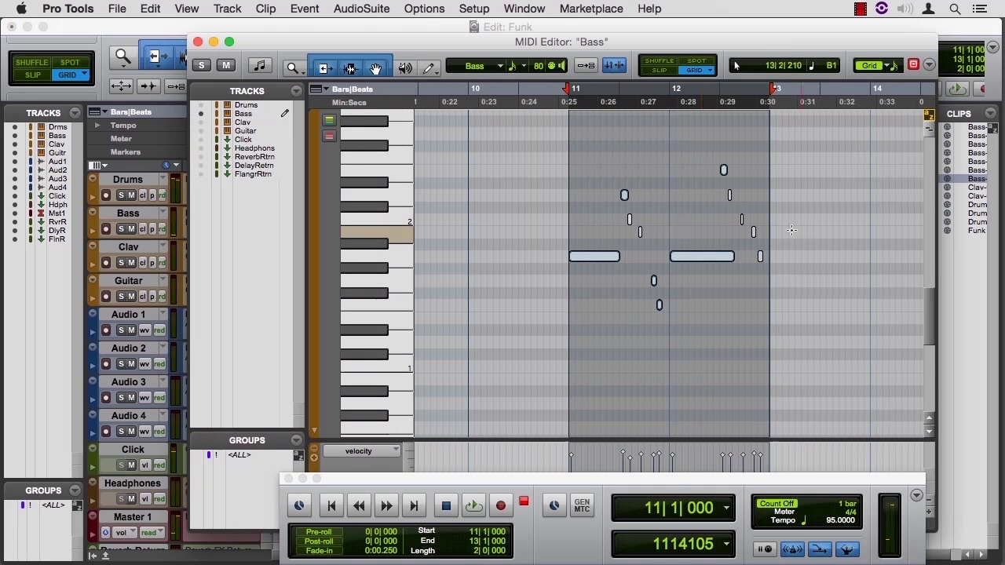
drag(710, 163, 730, 203)
key(Delete)
click(722, 168)
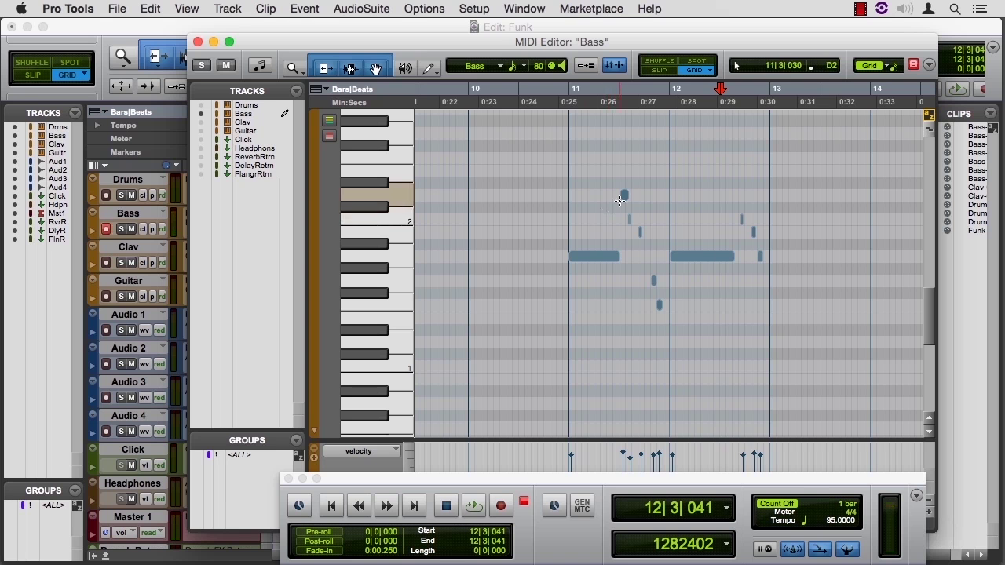
key(space)
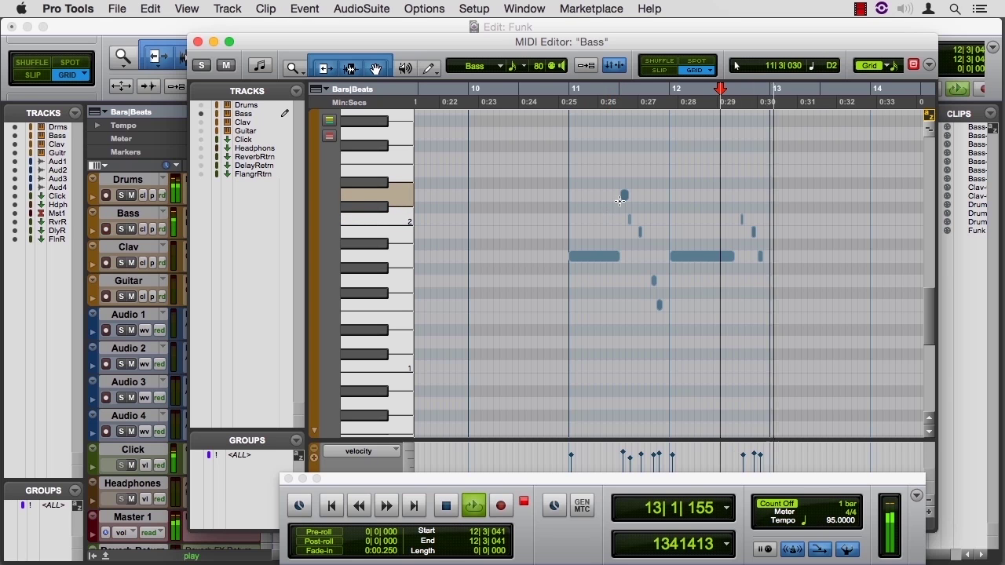
key(space)
- Play the bass clip back from bar 11, then select all its notes
click(570, 106)
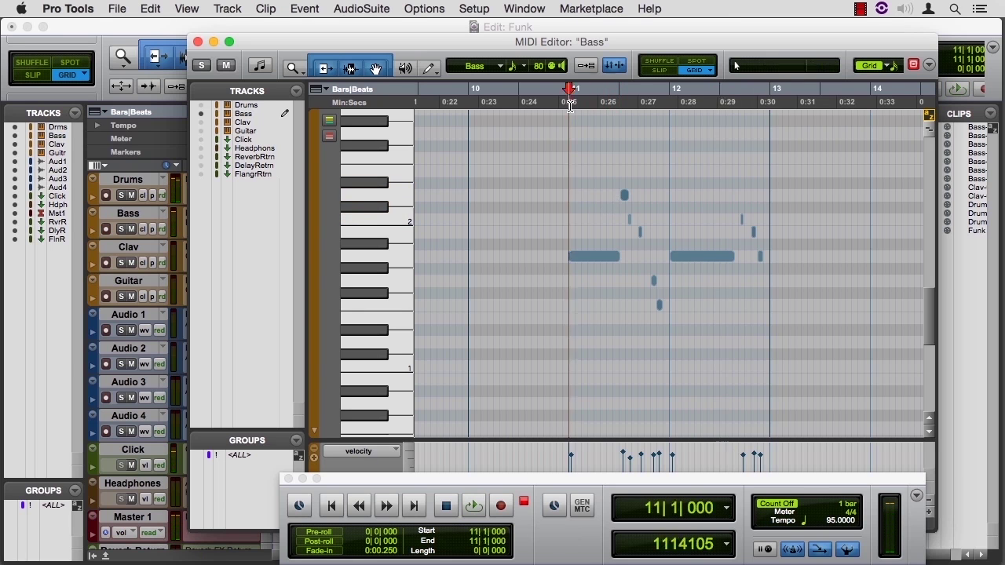
key(space)
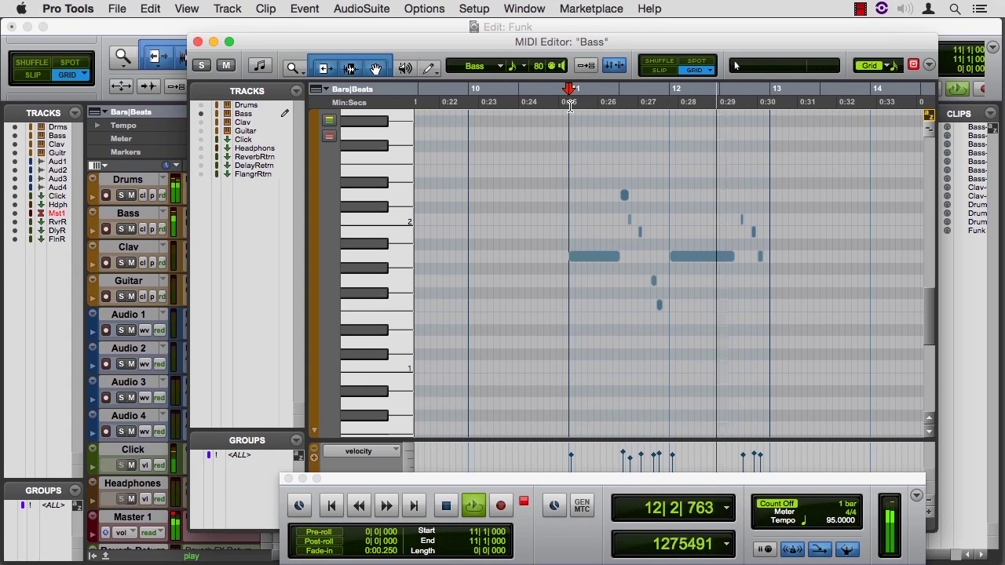
key(space)
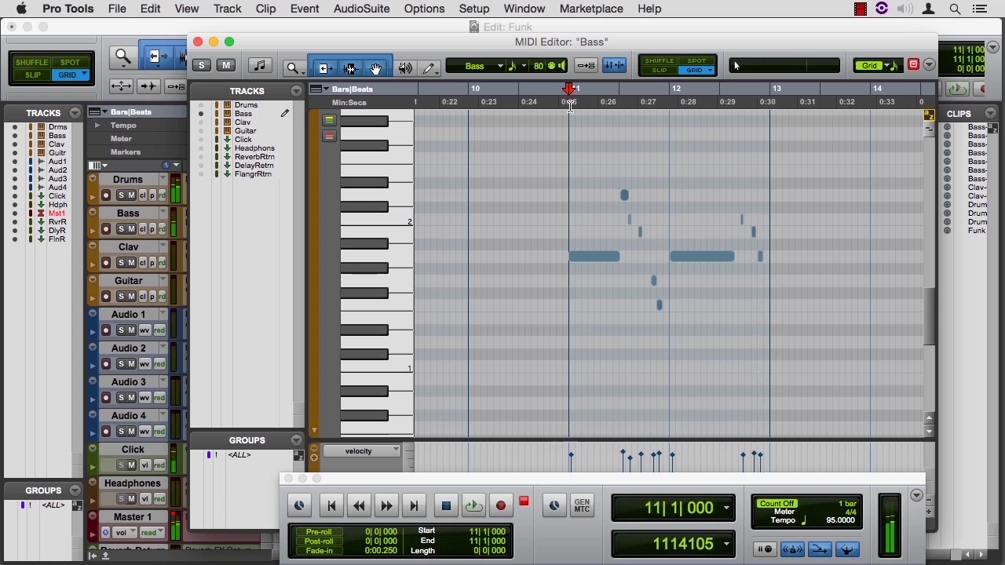
drag(565, 165, 785, 337)
- Quantize the selected Bass-07 notes to a 1/16-note grid, audition the result, and close Event Operations
click(305, 8)
mouse_move(344, 58)
click(511, 81)
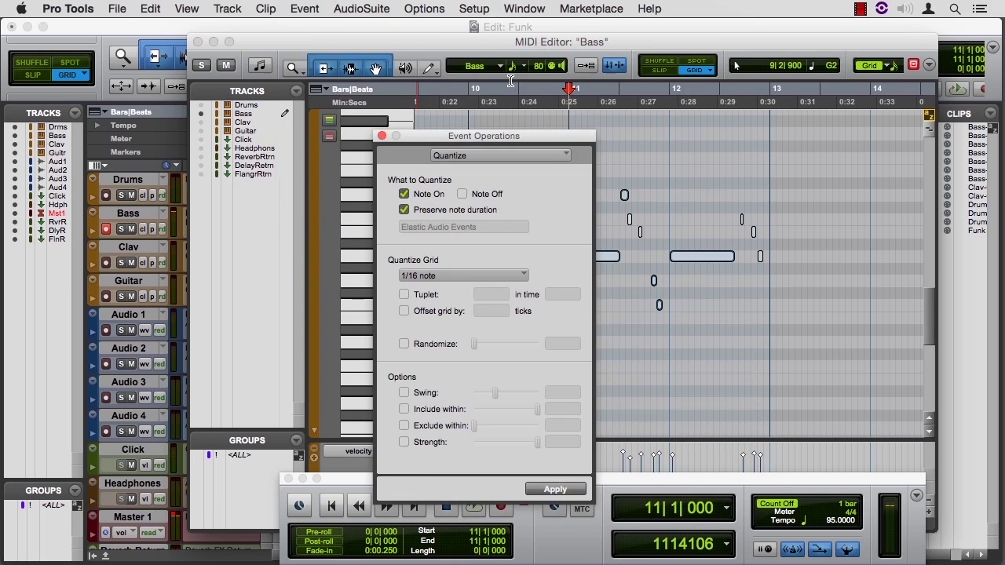
click(553, 488)
key(space)
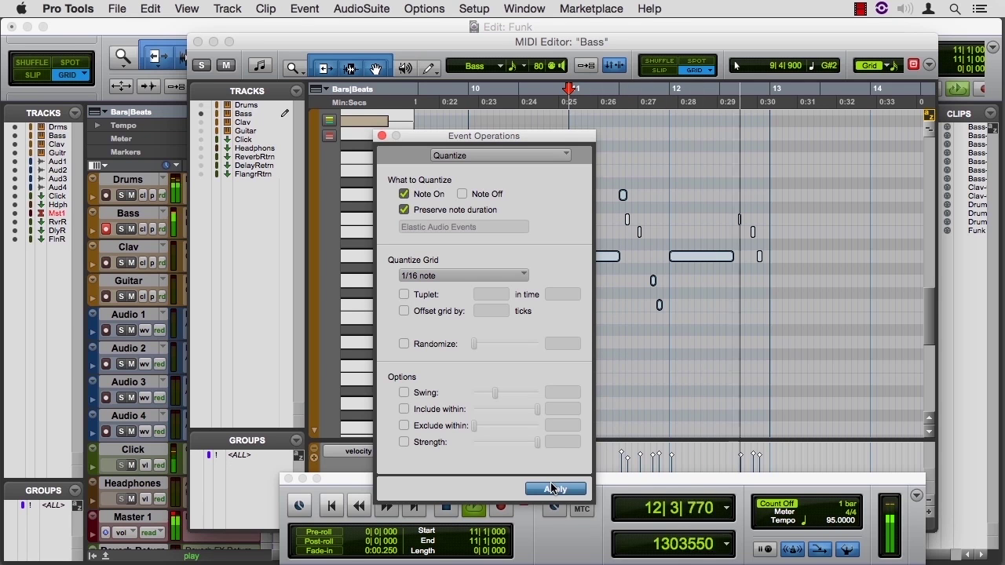
click(552, 489)
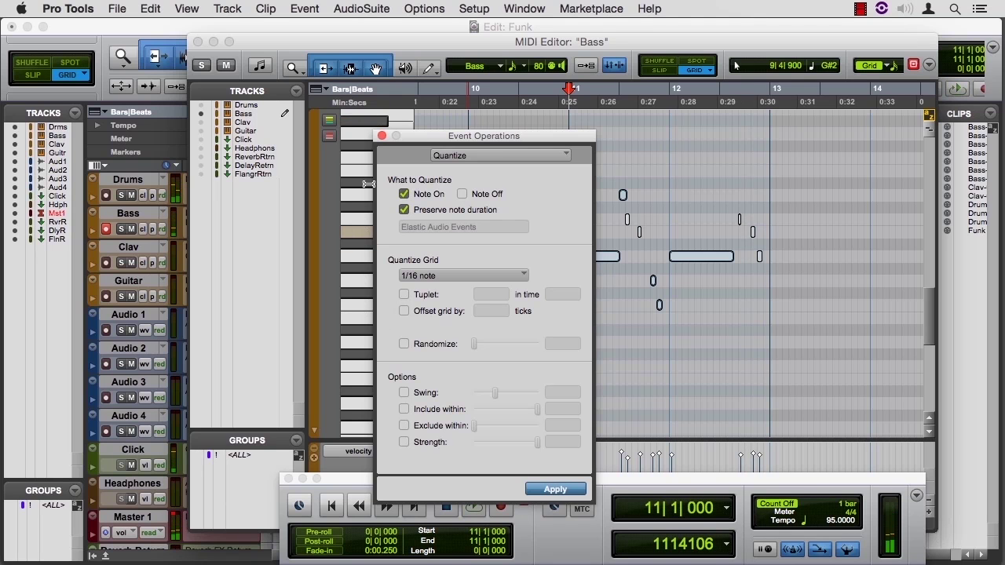
click(382, 137)
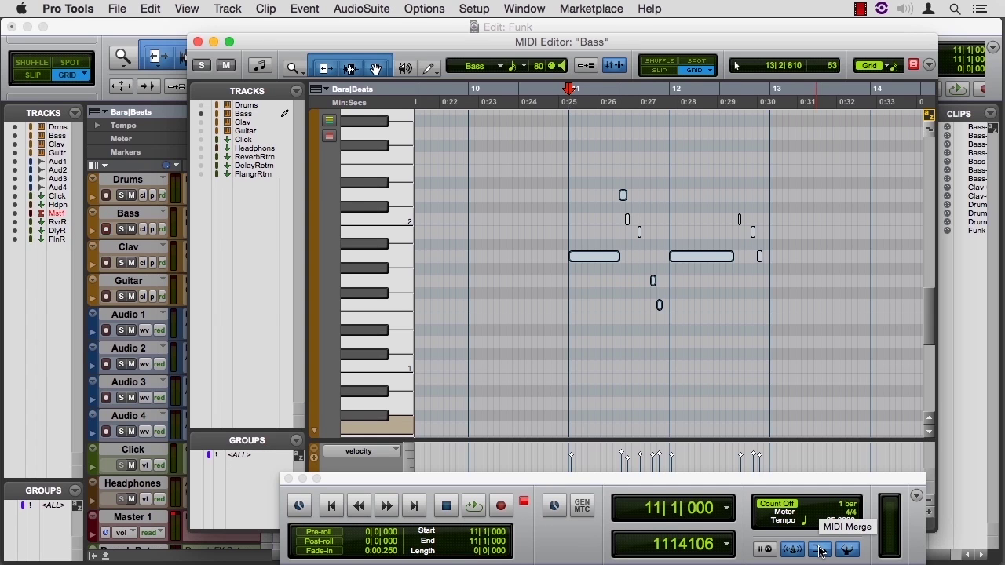
- Close the MIDI Editor, delete Bass-07 from bar 11, and enable Wait for Note
click(199, 42)
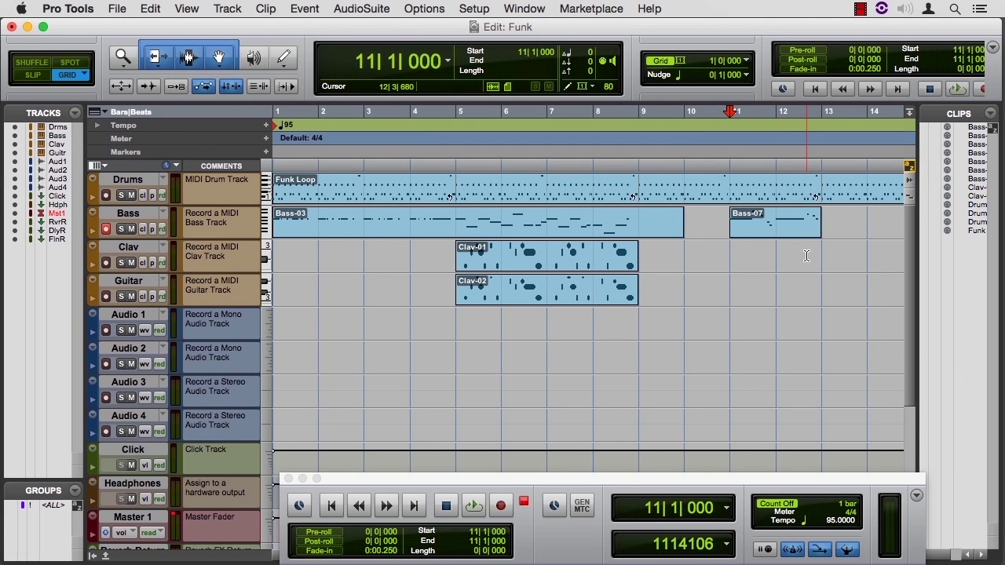
click(791, 229)
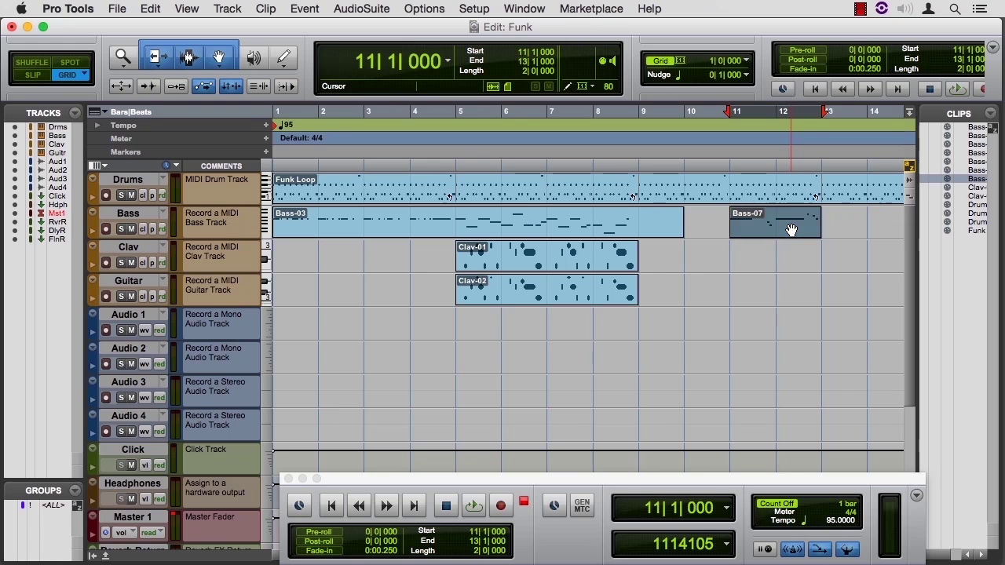
key(Delete)
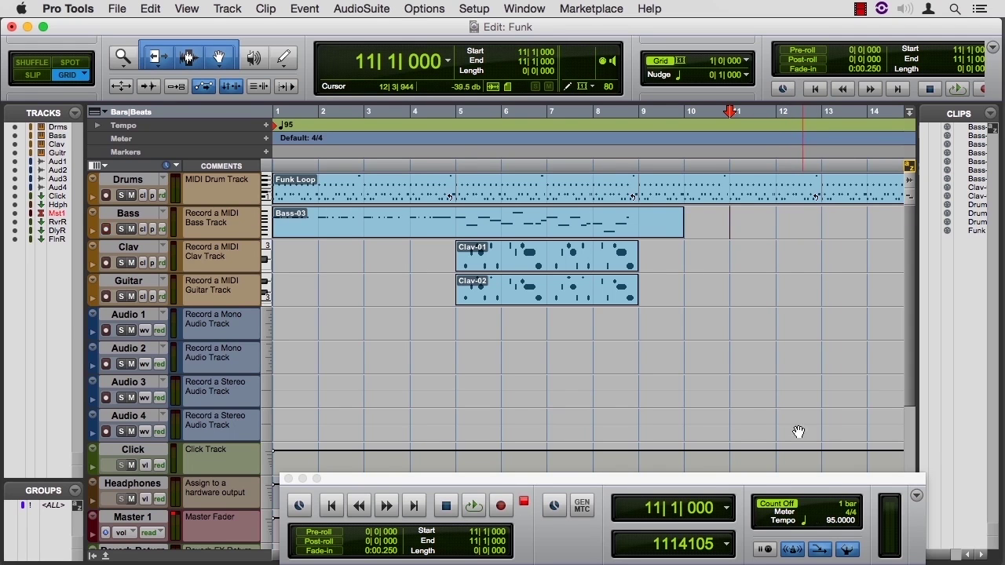
click(766, 549)
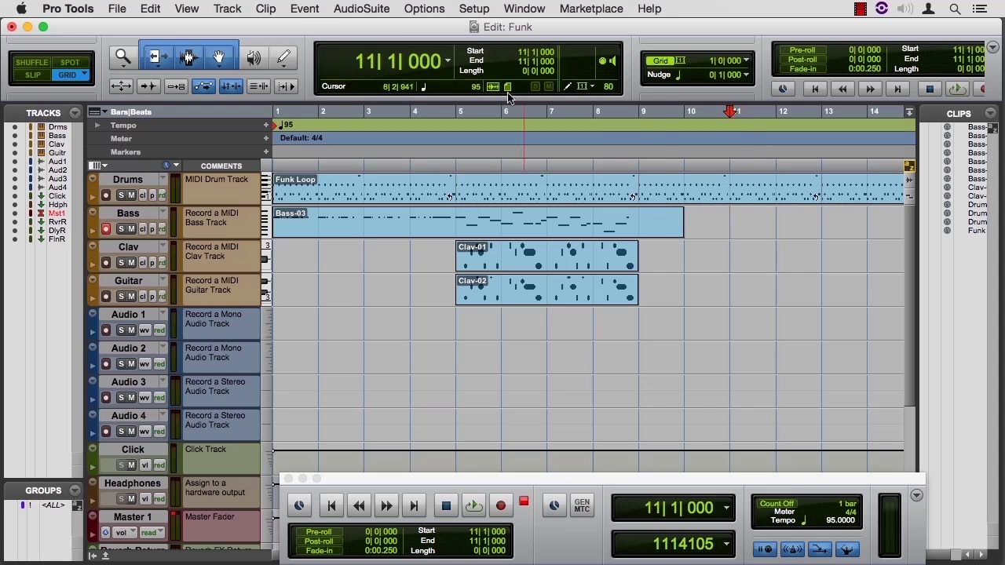
click(473, 8)
click(484, 252)
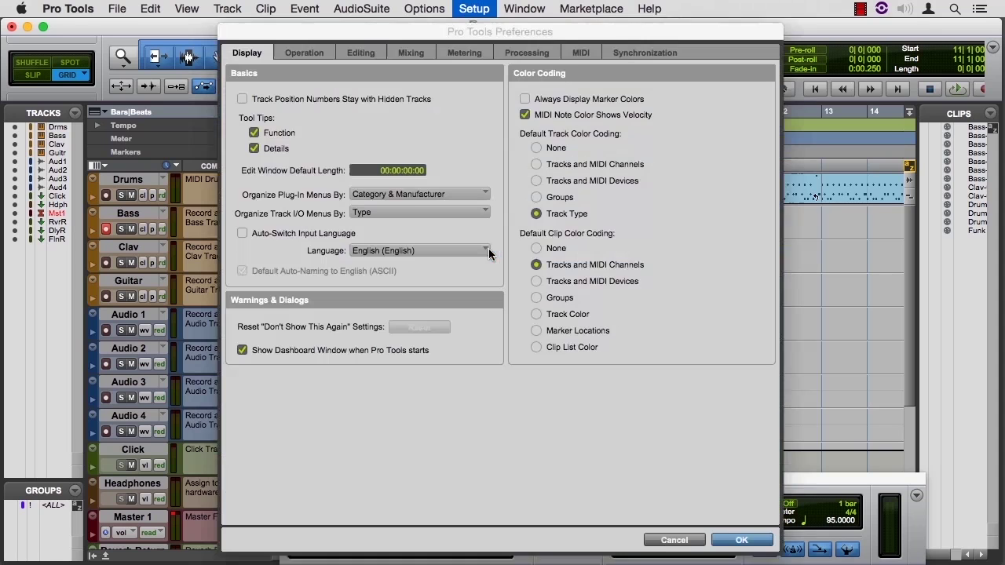
click(578, 53)
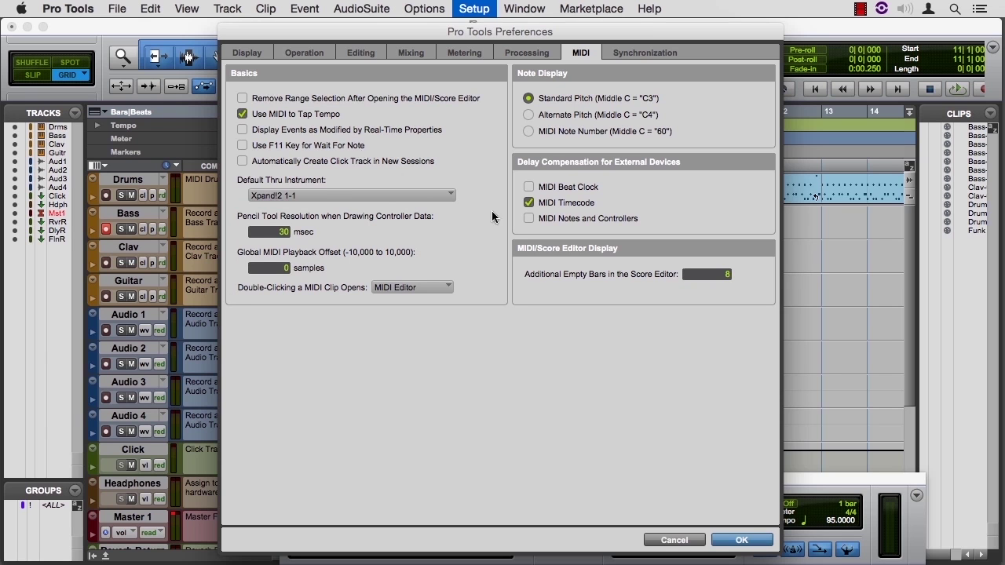
click(673, 540)
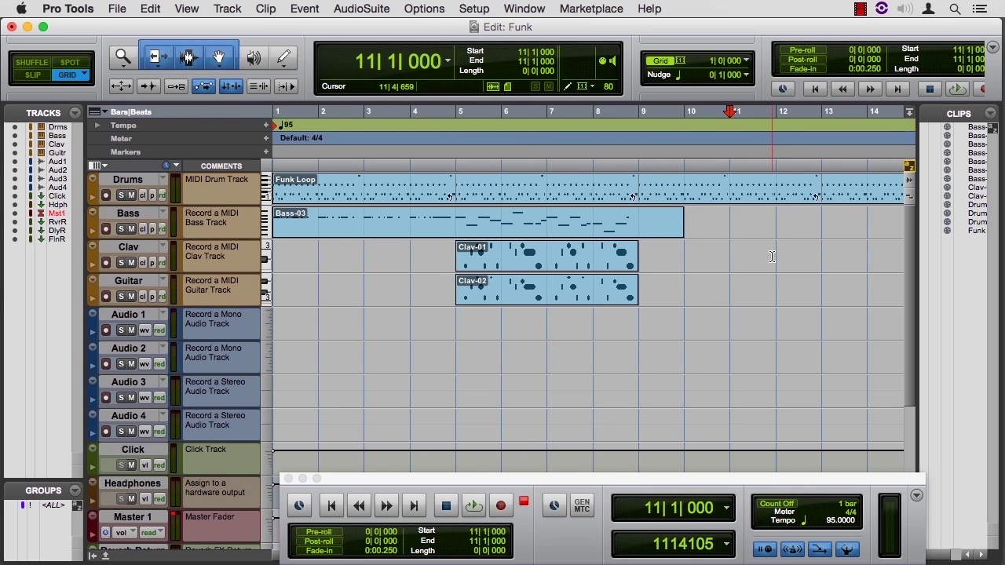
- Record Bass-08 from bar 11 using Wait for Note, stopping around bar 13
key(super+space)
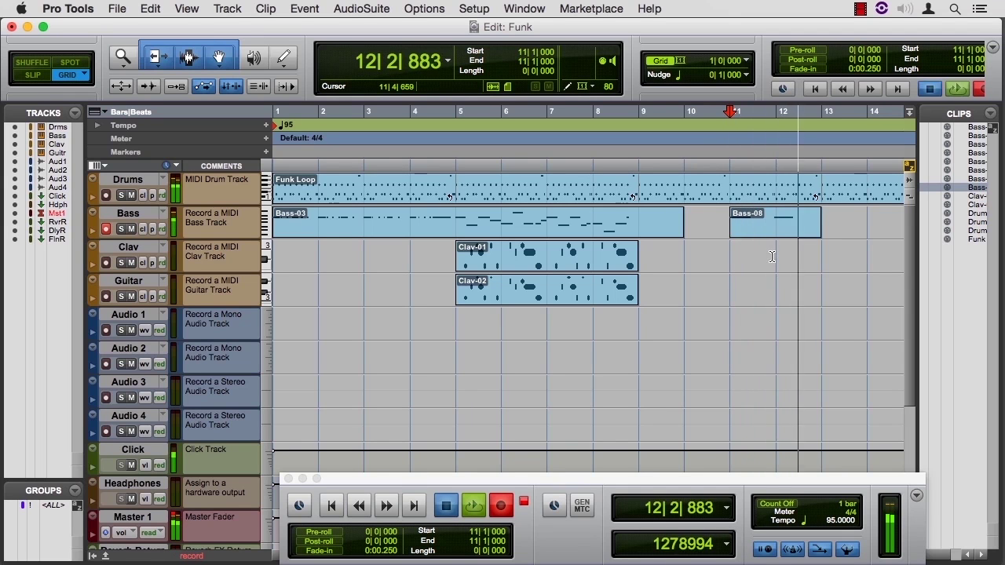
key(space)
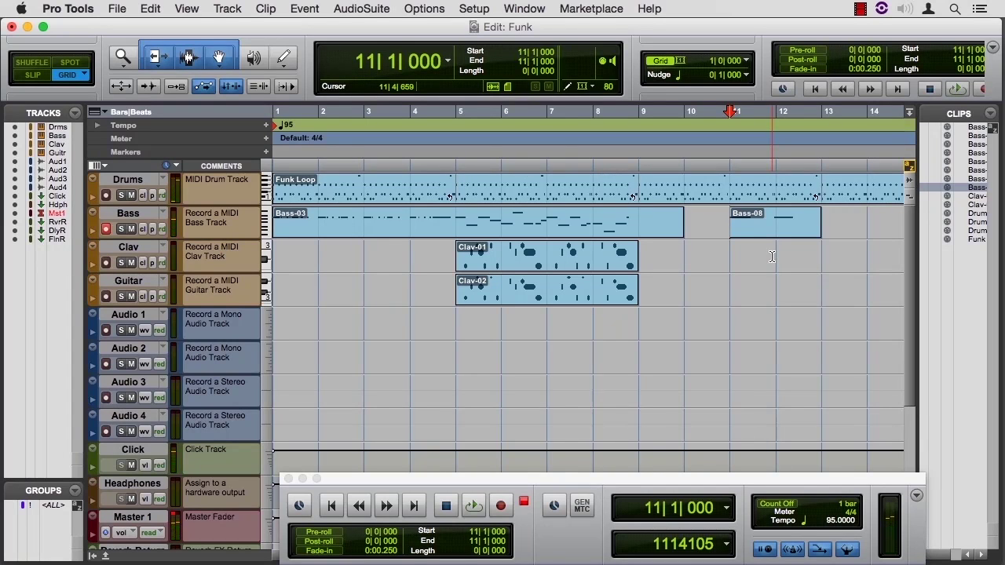